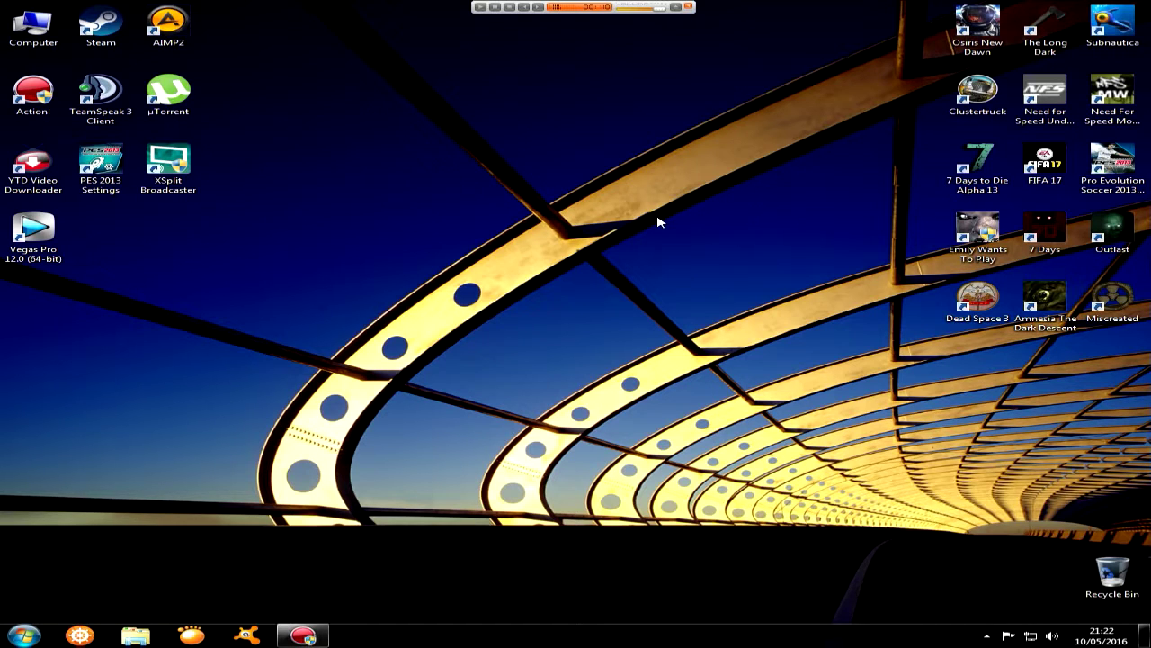
# Launch the browser, close the YouTube tab, and search Google for 'Moddb'
pyautogui.click(79, 636)
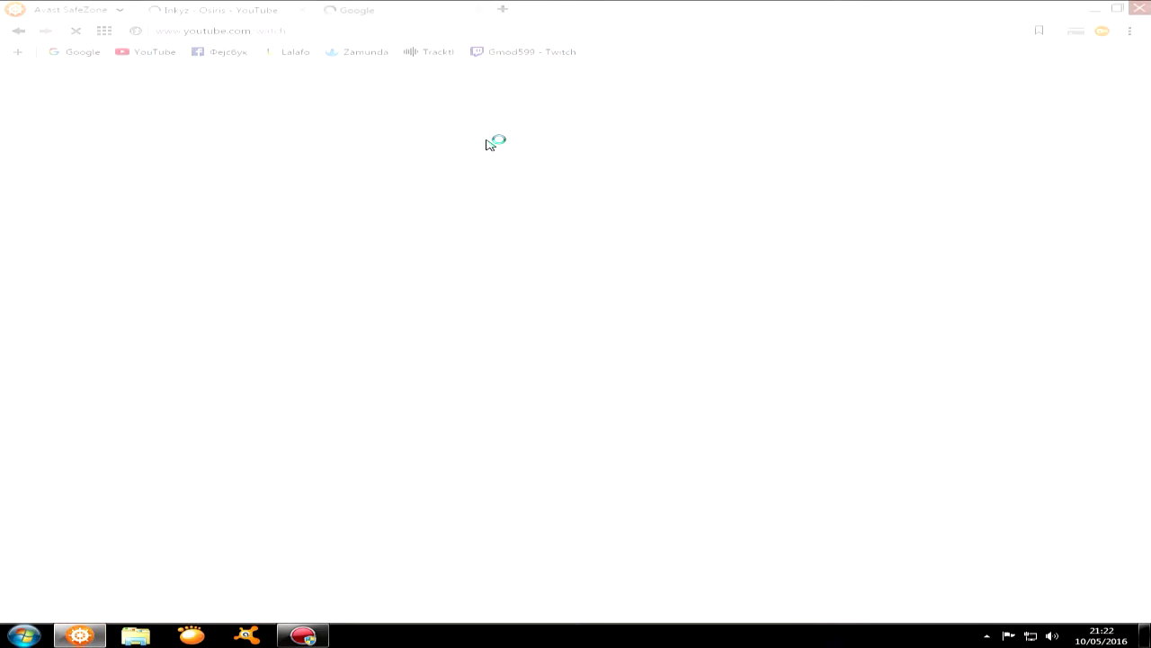
pyautogui.click(302, 9)
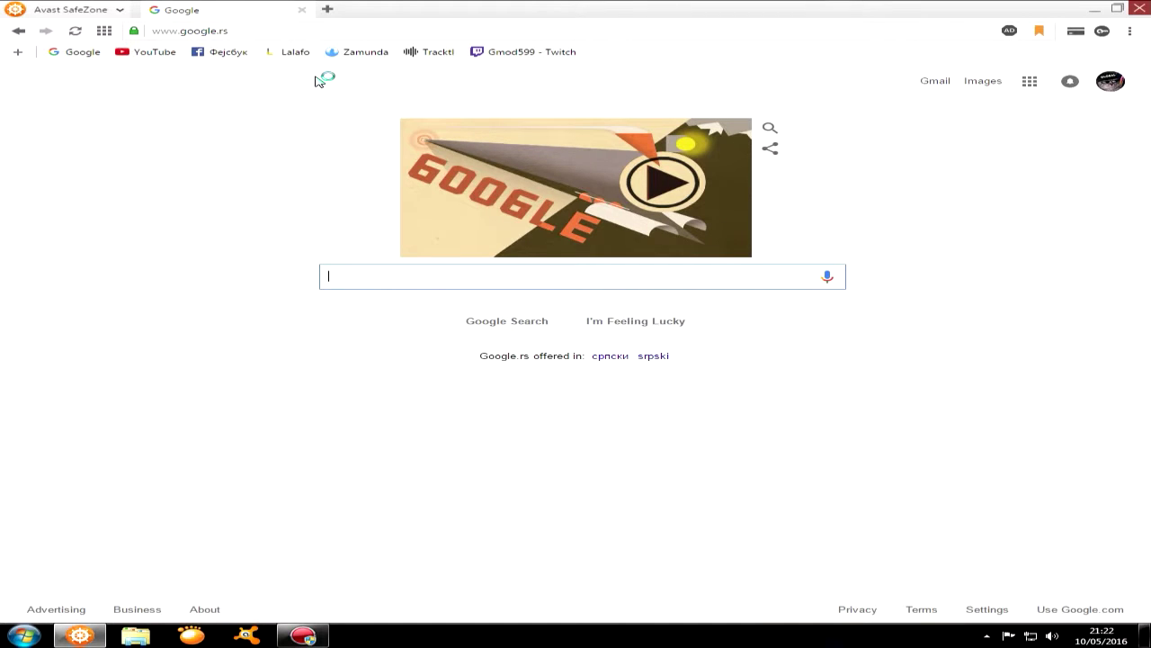
pyautogui.write('Moddb')
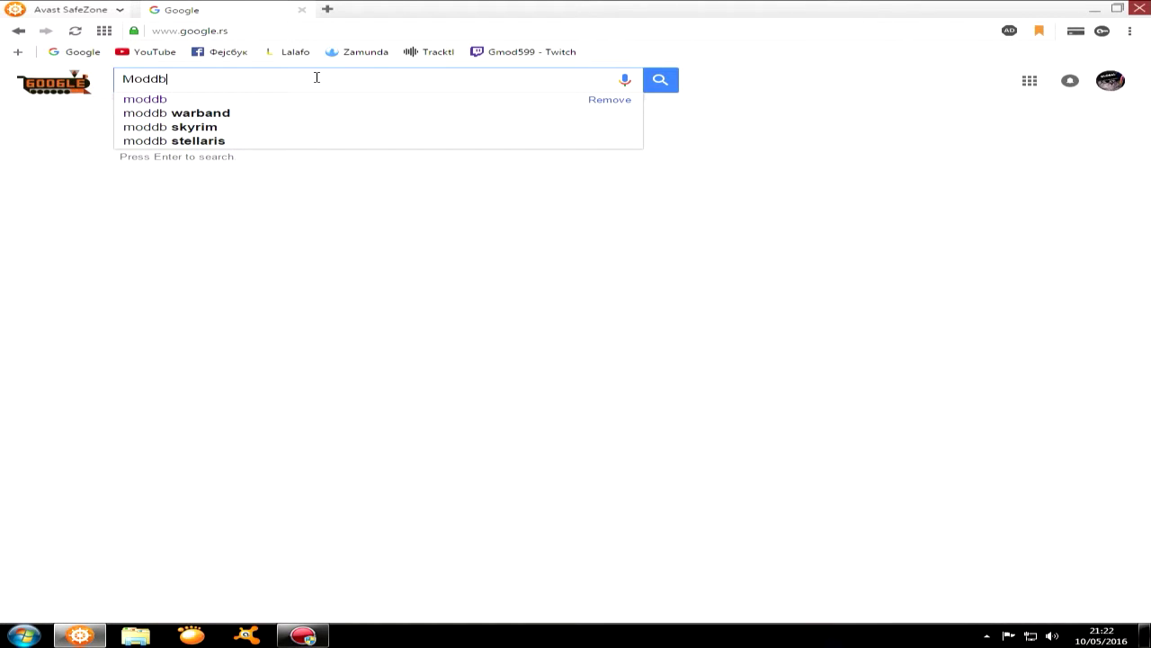
pyautogui.press('Return')
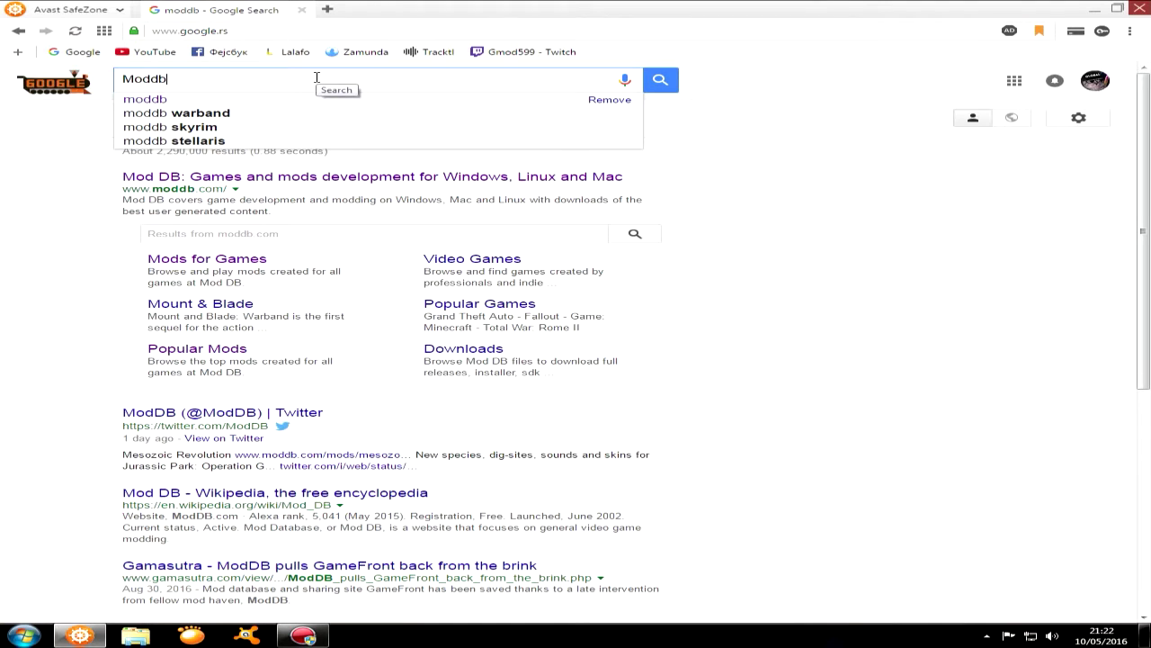
# Open the Mod DB site's mods list and filter it to Amnesia: The Dark Descent
pyautogui.click(312, 177)
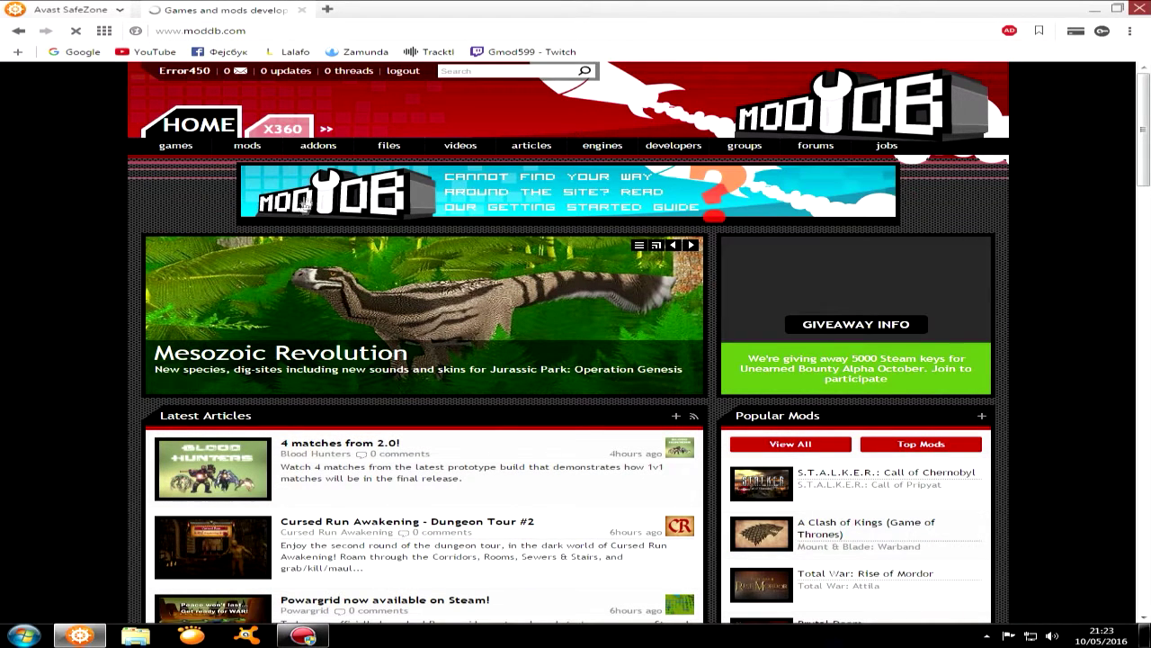
pyautogui.moveTo(250, 155)
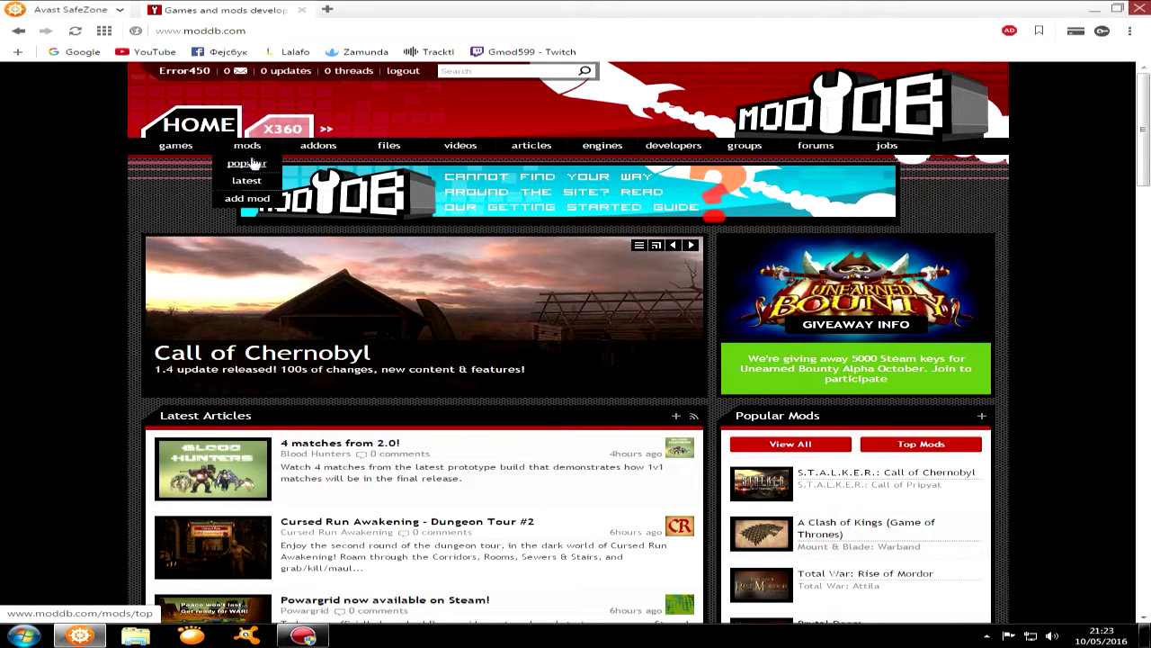
pyautogui.click(251, 153)
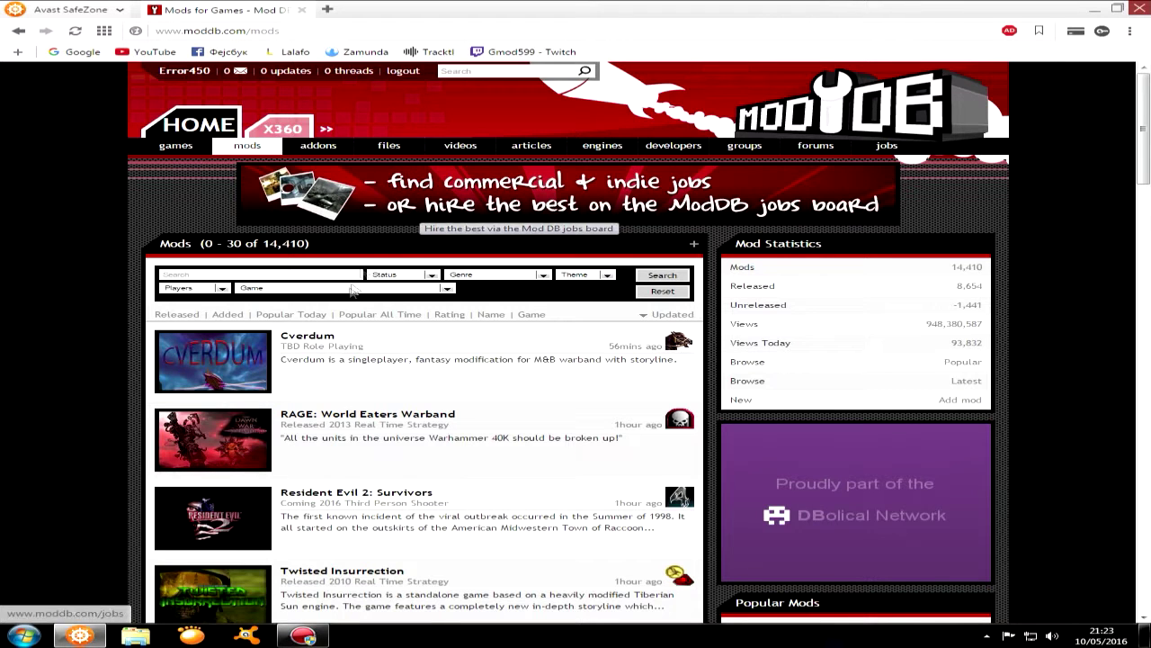
pyautogui.click(378, 290)
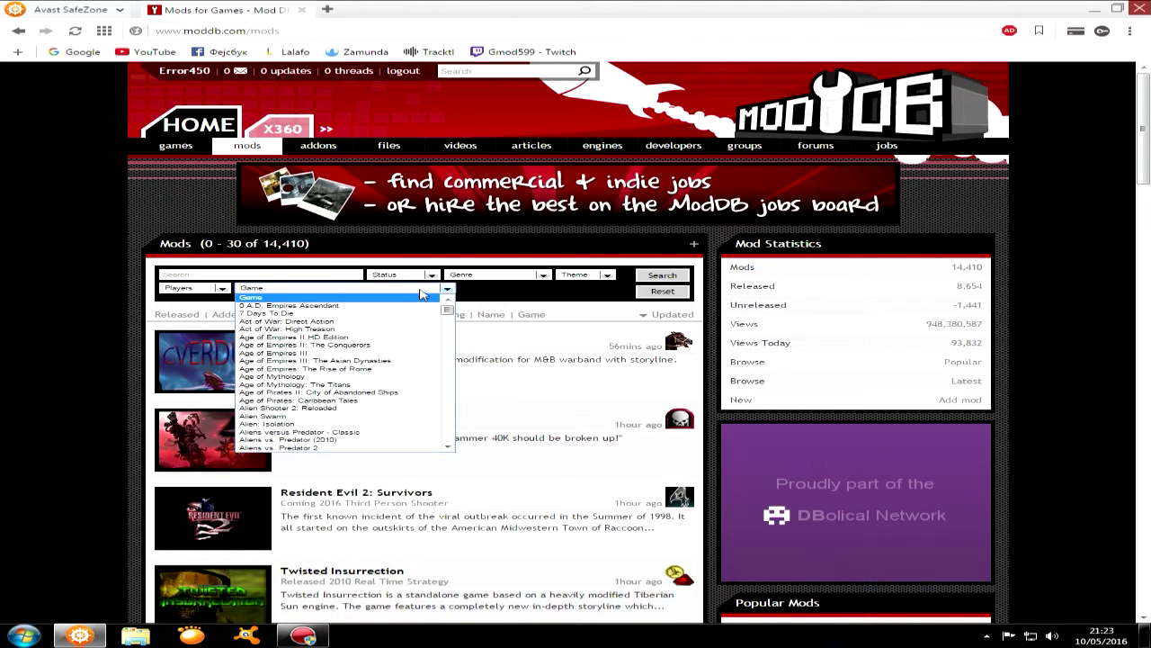
pyautogui.scroll(-3, 393, 327)
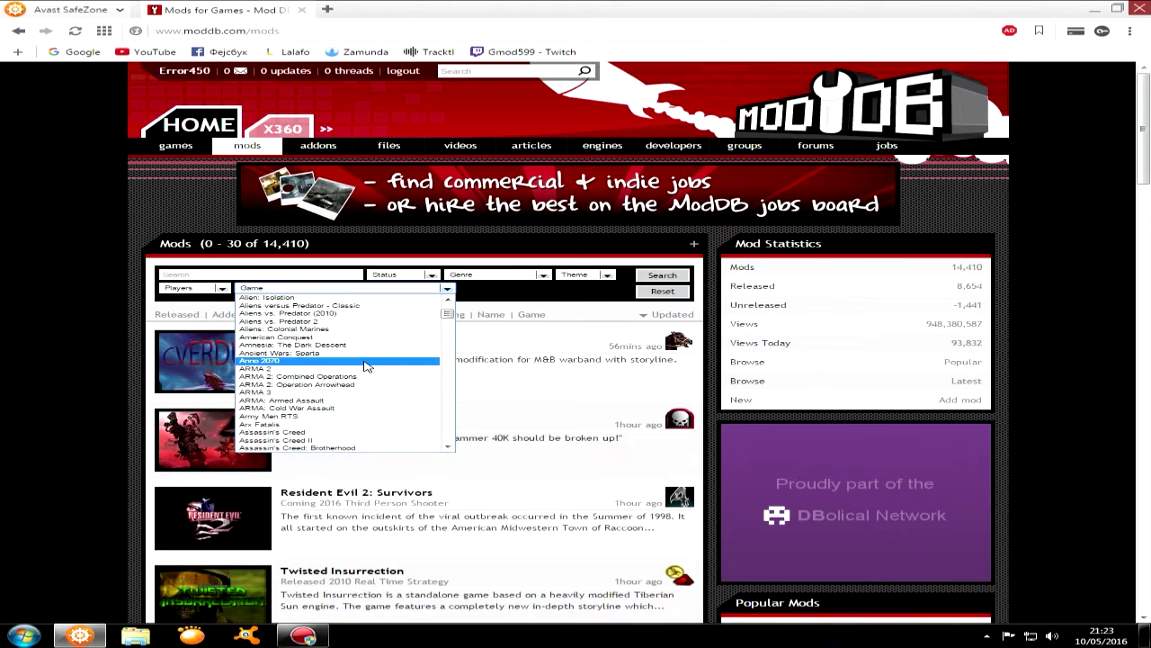
pyautogui.click(331, 347)
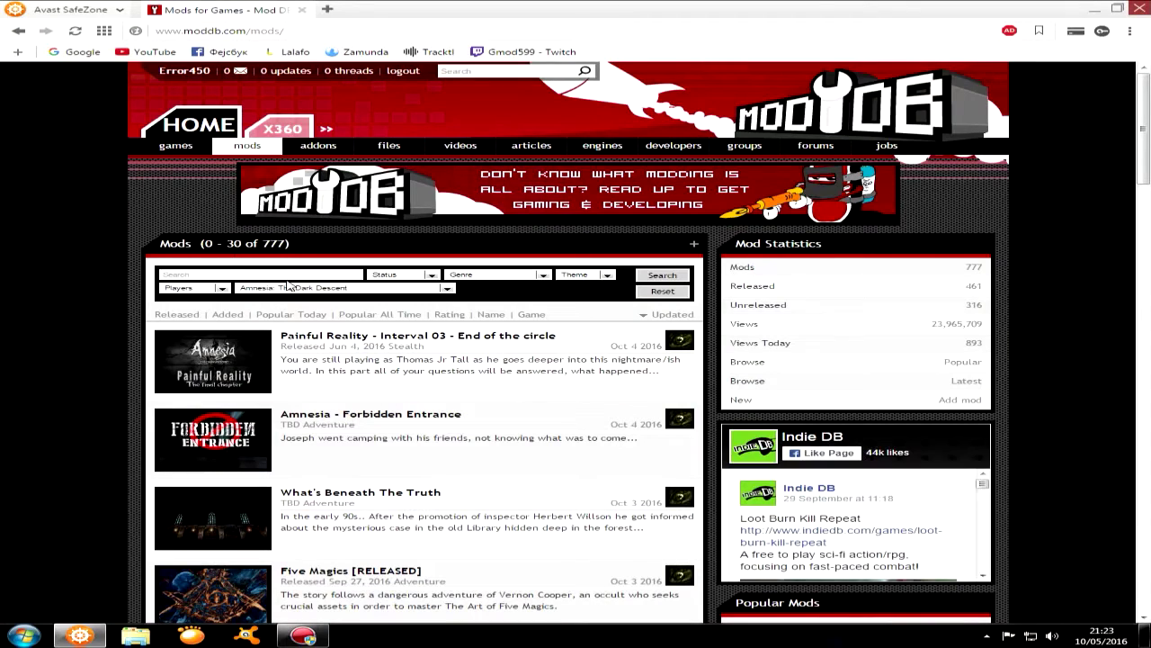
# Search the Amnesia mods for 'Troll Story' and open its Troll Story 1.0.1.1 file page
pyautogui.click(288, 275)
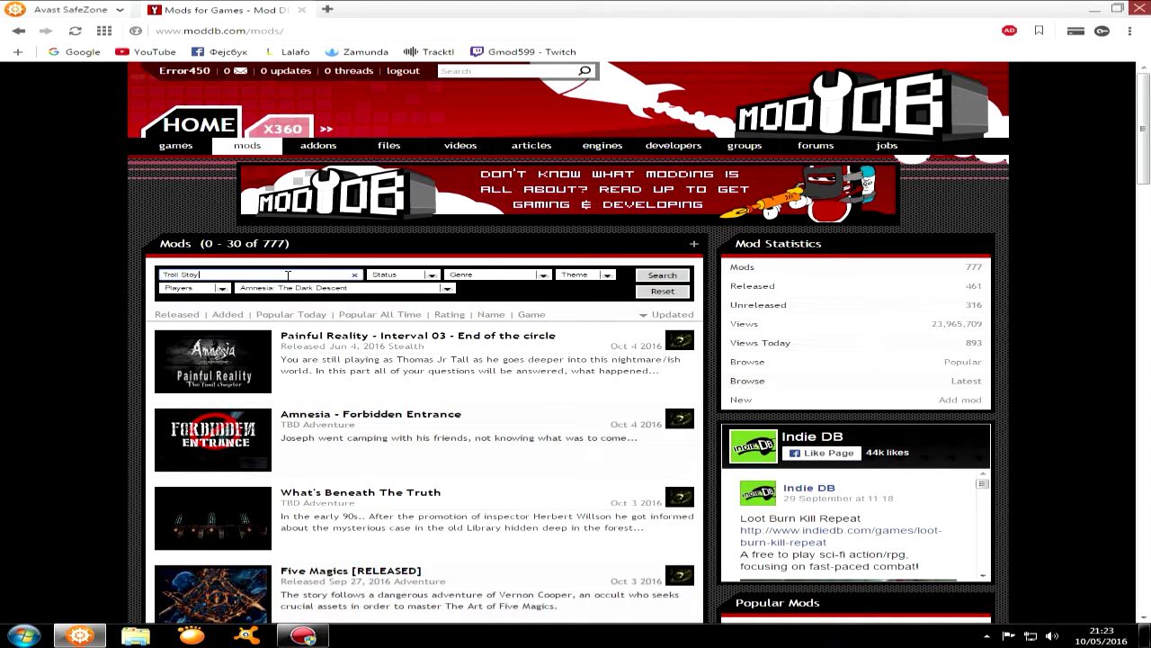
pyautogui.press('Return')
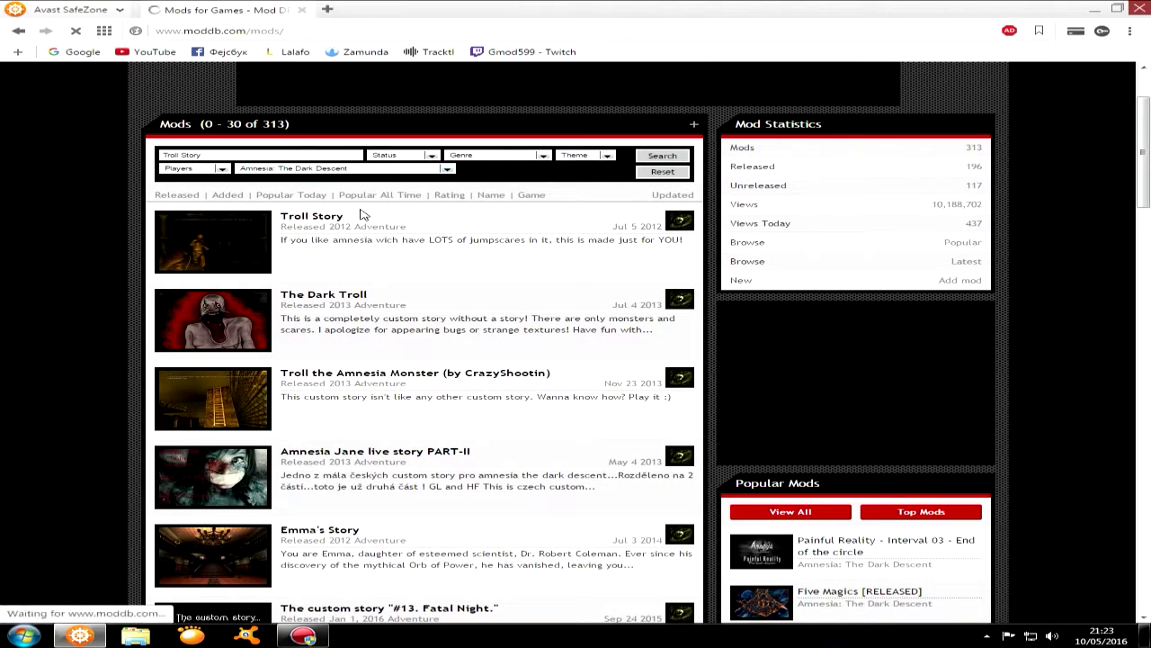
pyautogui.click(428, 227)
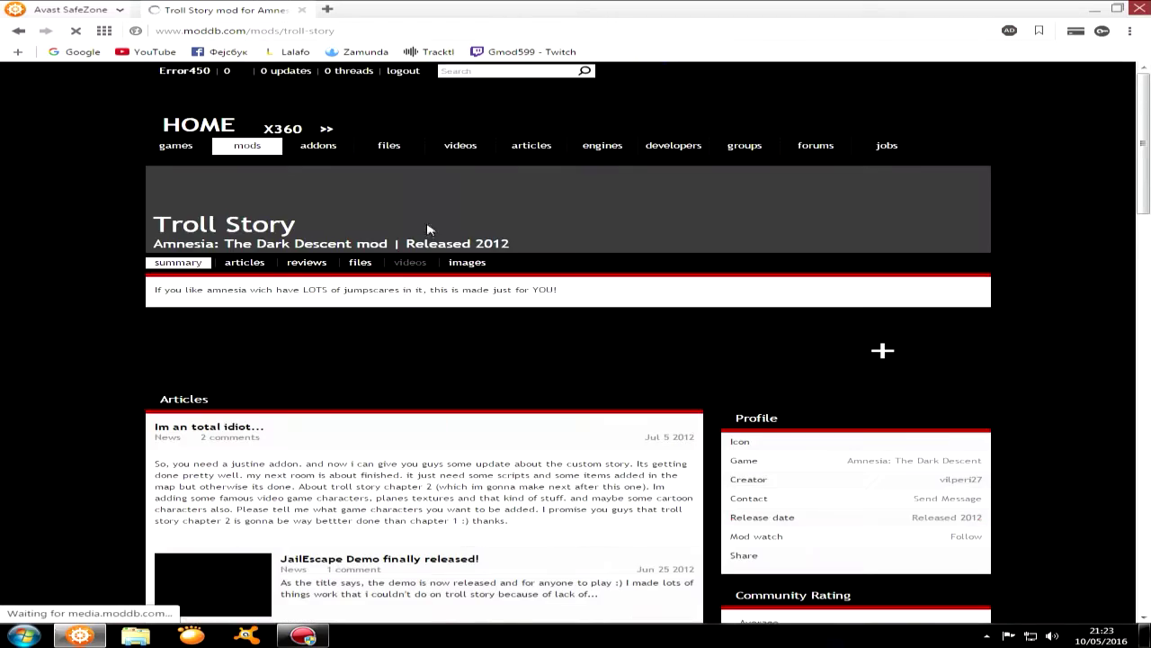
pyautogui.scroll(-1, 329, 412)
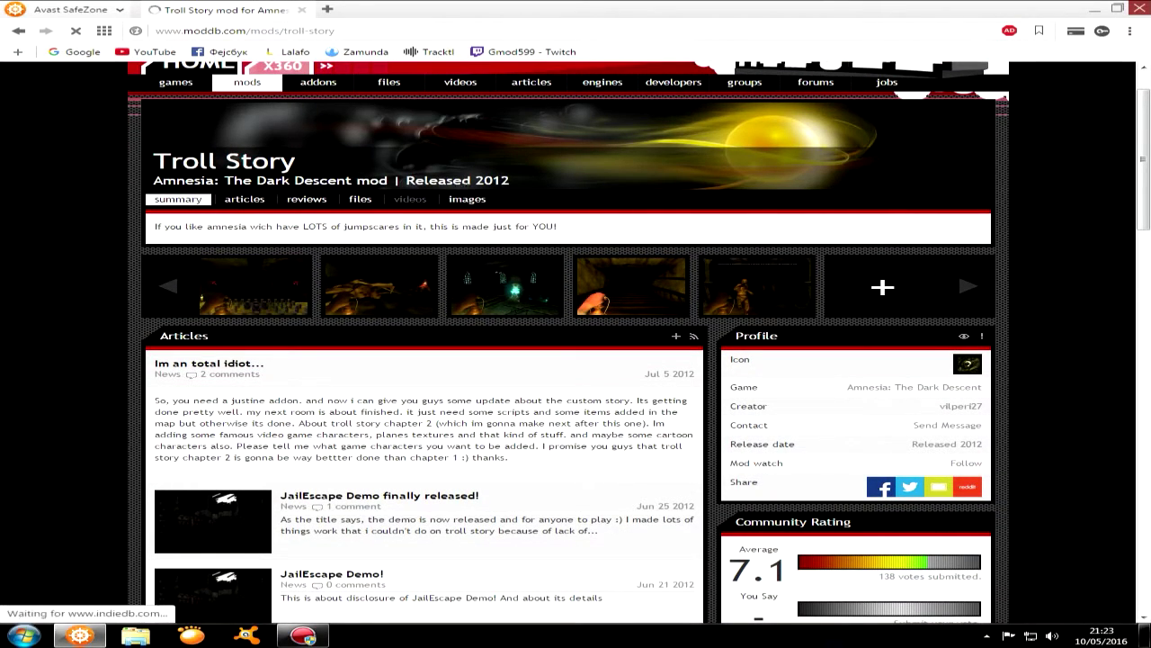
pyautogui.click(347, 201)
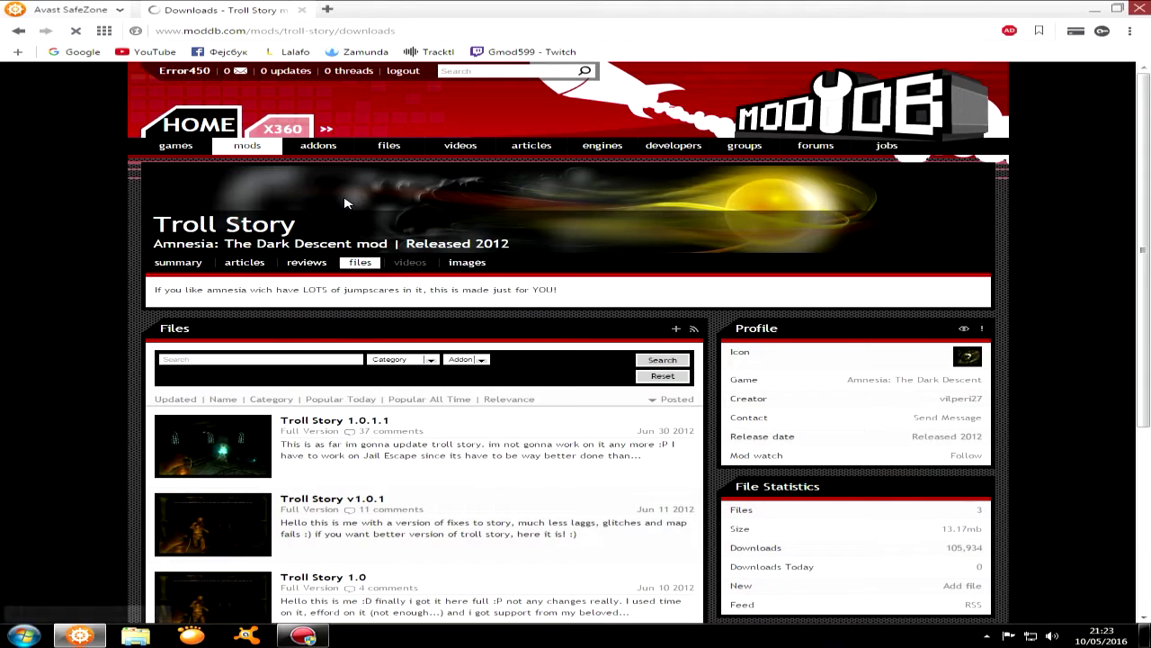
pyautogui.click(334, 420)
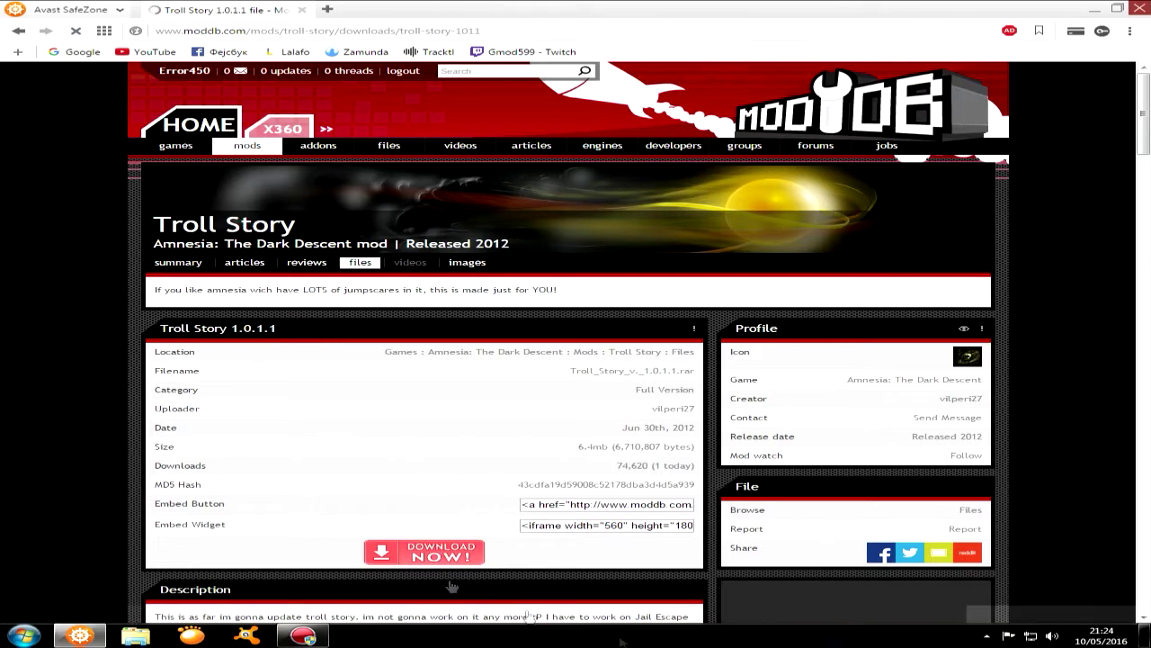
# Download the 6.4mb Troll_Story_v._1.0.1.1.rar and open it from the browser's downloads list
pyautogui.click(440, 554)
pyautogui.rightClick(754, 499)
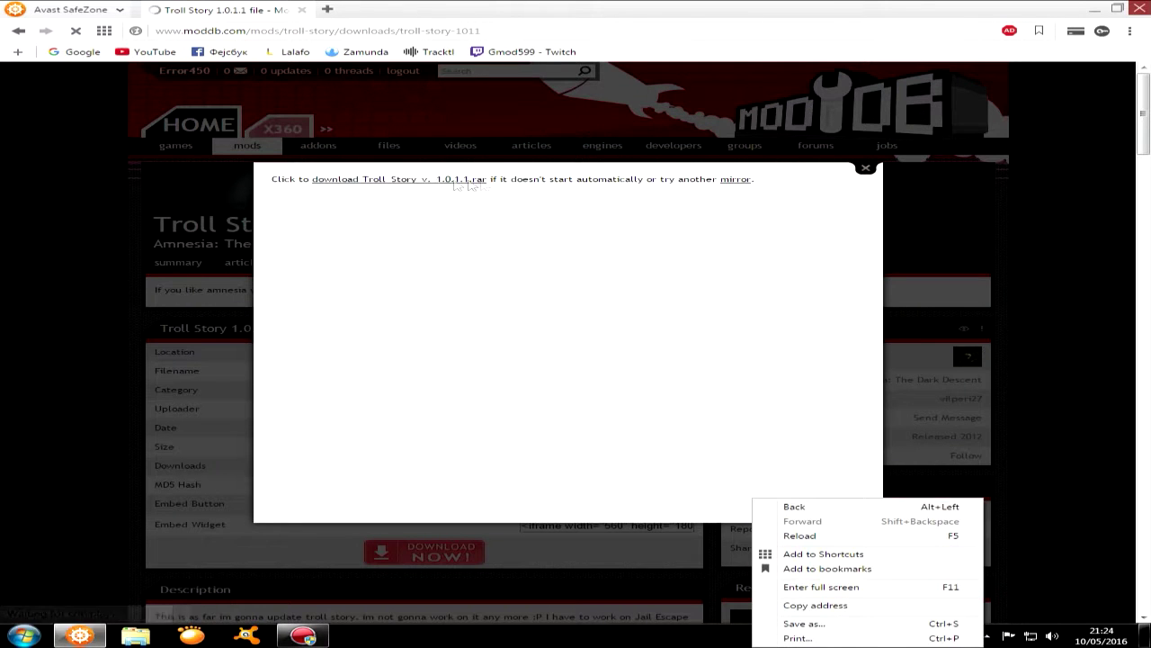
pyautogui.click(438, 183)
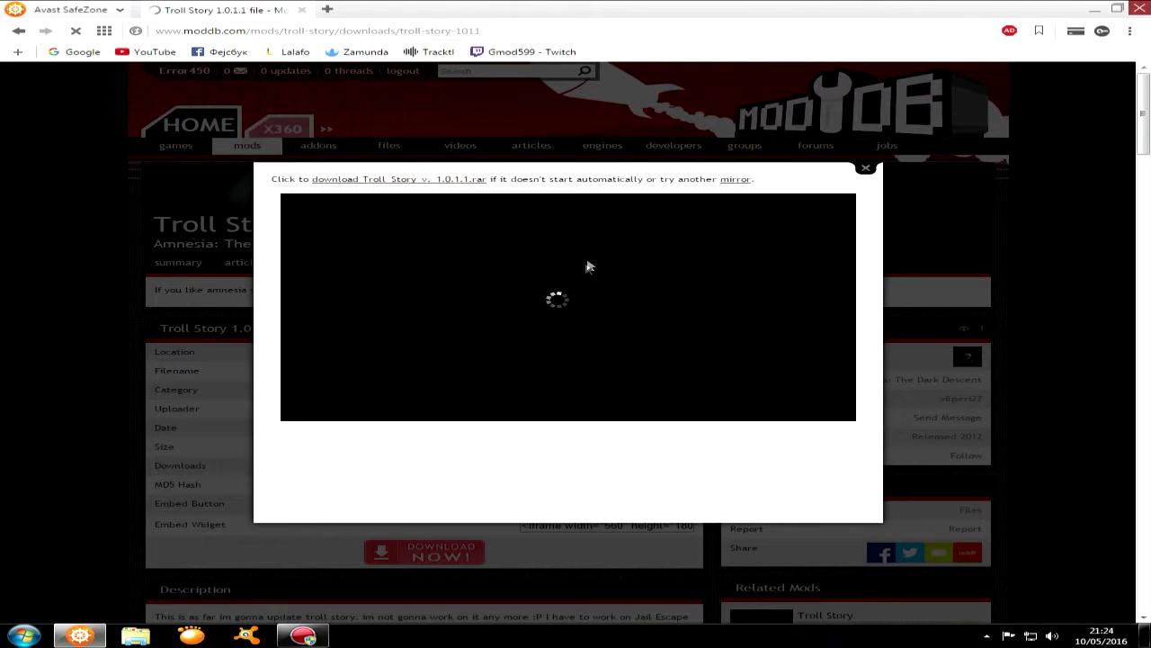
pyautogui.click(866, 168)
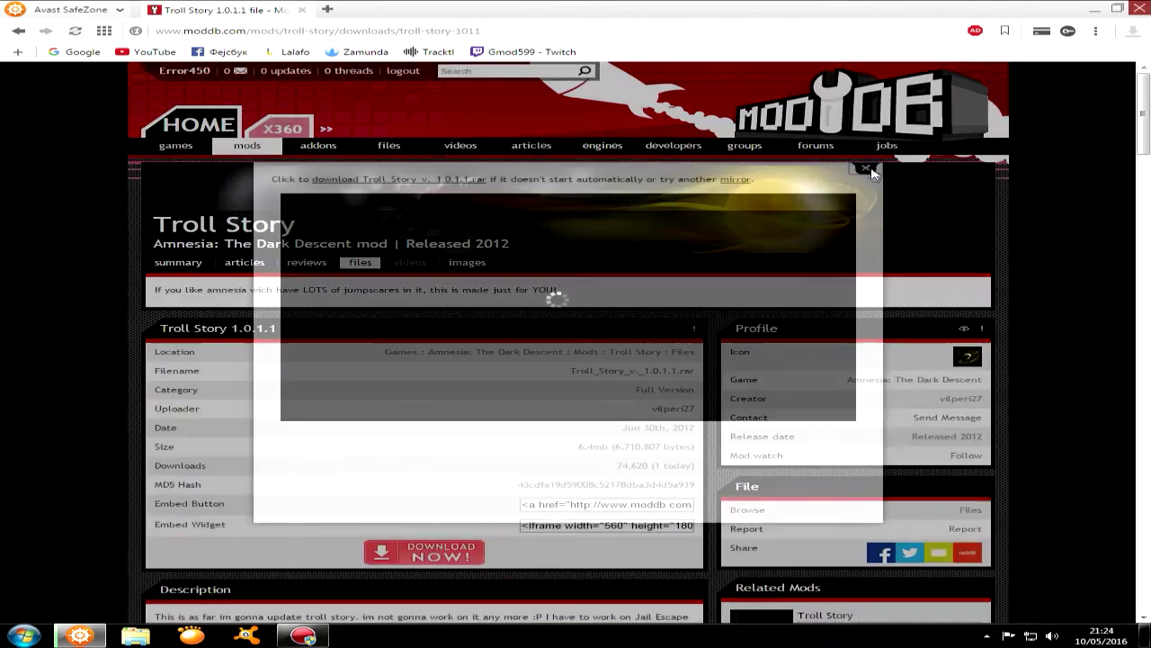
pyautogui.click(1133, 32)
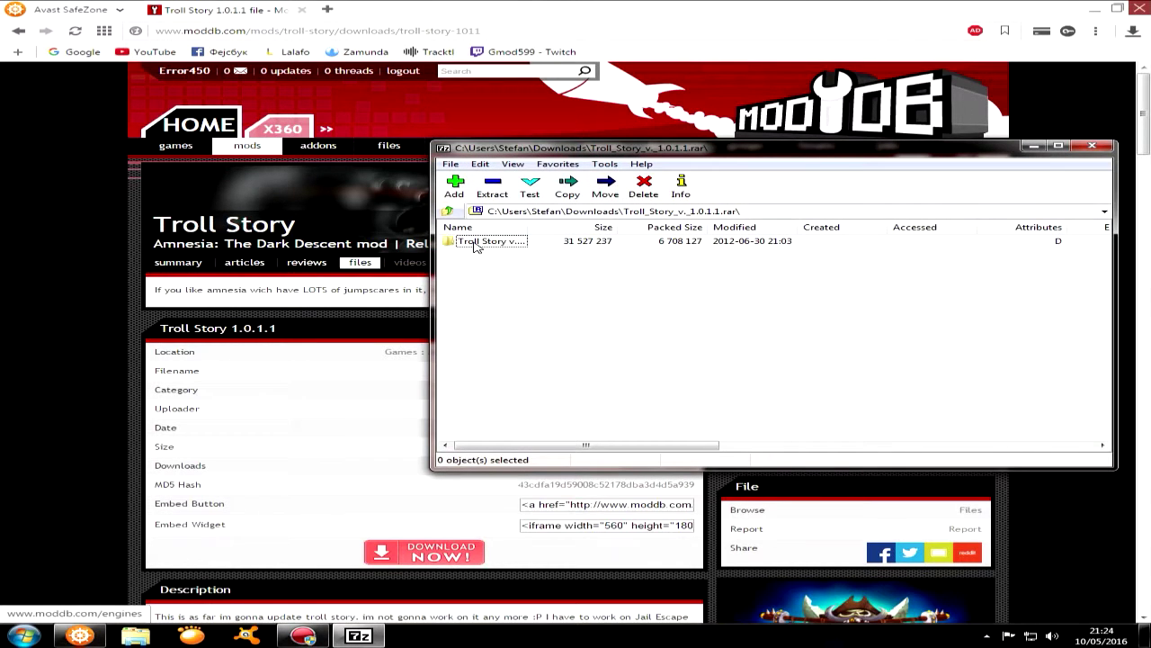
# Inspect the six items inside the archive's Troll Story folder, then return to the archive root
pyautogui.doubleClick(491, 241)
pyautogui.moveTo(504, 331)
pyautogui.mouseDown()
pyautogui.moveTo(486, 225)
pyautogui.moveTo(500, 335)
pyautogui.mouseUp()
pyautogui.click(447, 210)
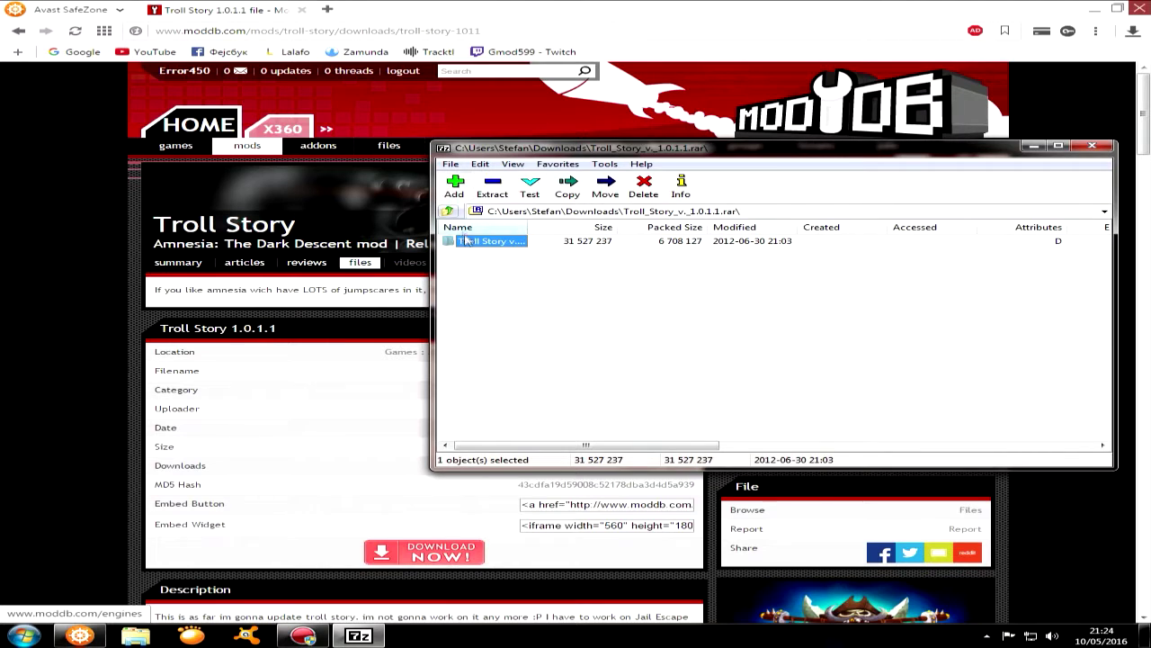
# Start extracting and browse the destination tree to E:\Igrice\Amnesia - The Dark Descent
pyautogui.click(499, 187)
pyautogui.click(777, 264)
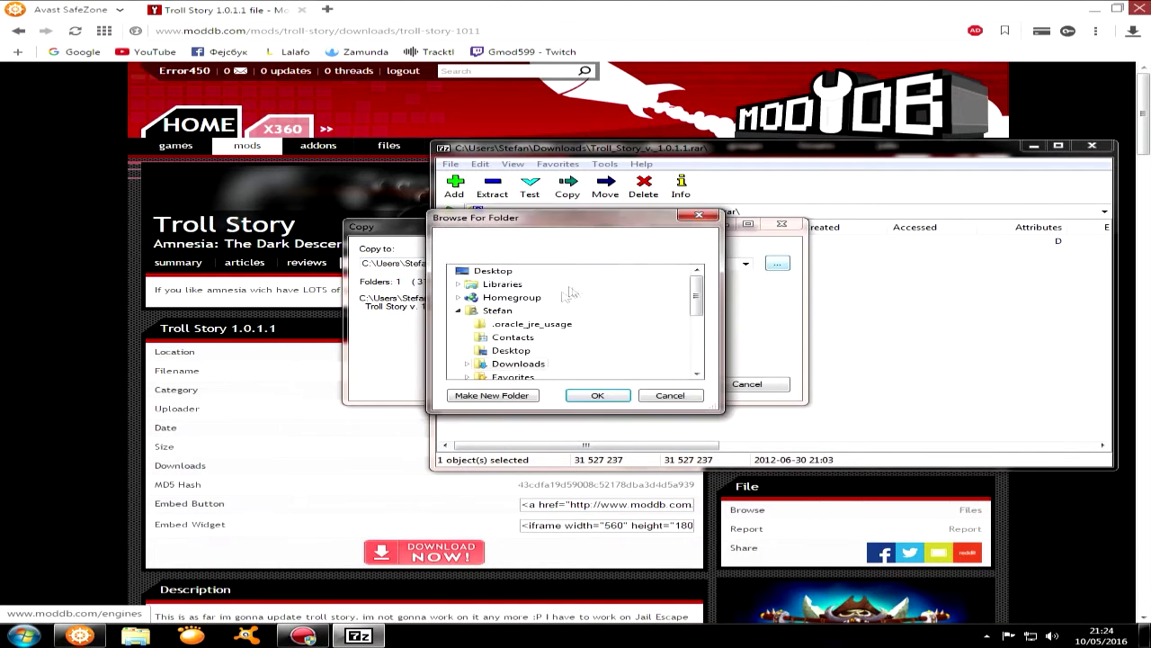
pyautogui.click(459, 312)
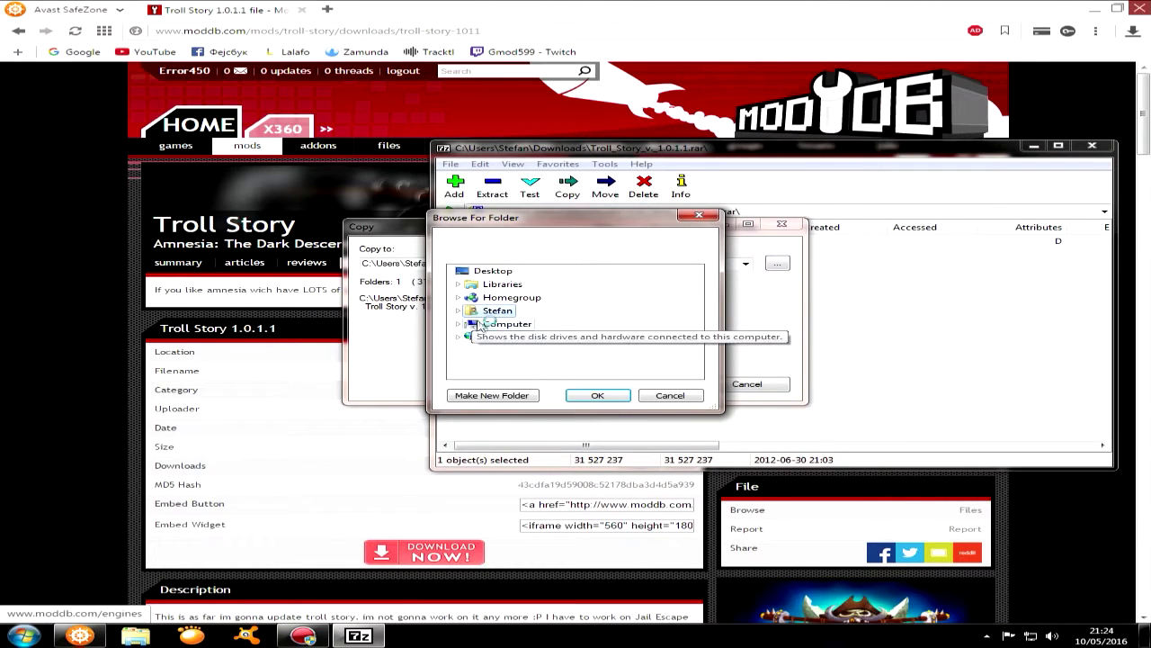
pyautogui.click(459, 324)
pyautogui.doubleClick(511, 365)
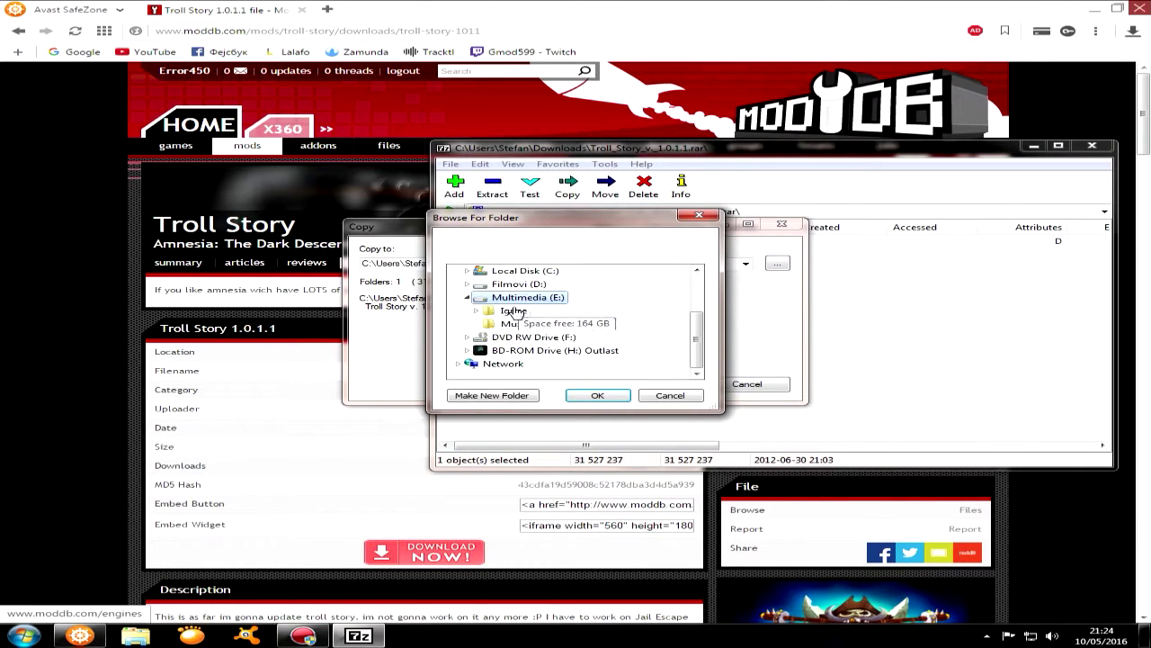
pyautogui.doubleClick(513, 310)
pyautogui.doubleClick(518, 364)
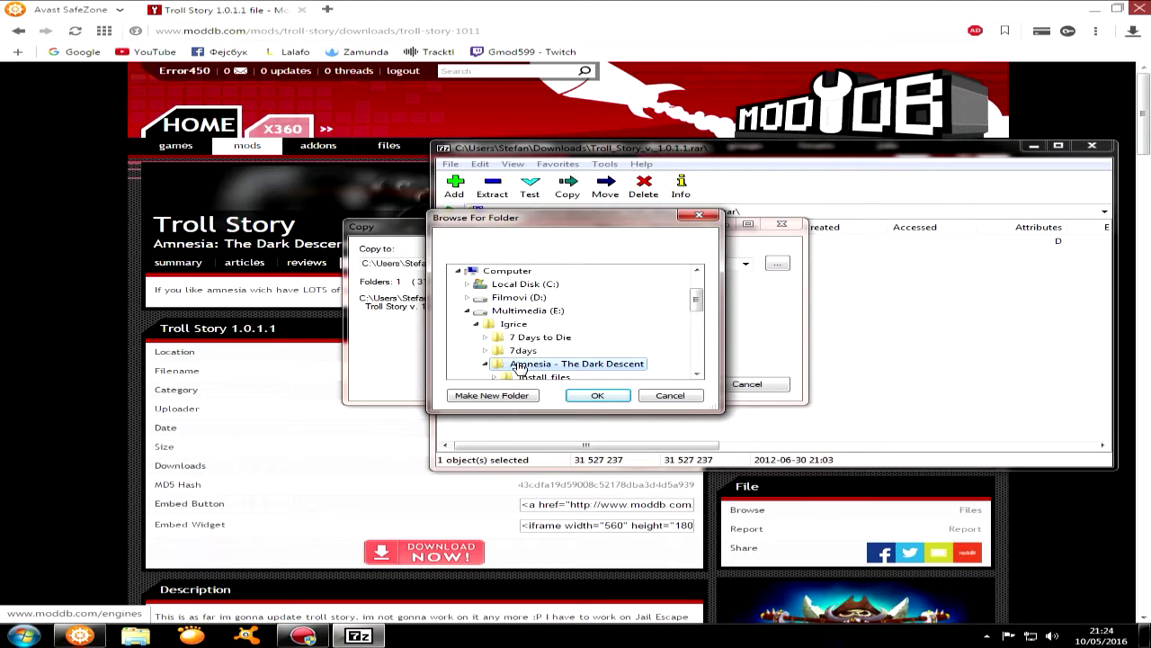
# Choose redist\custom_stories as the destination and run the extraction there
pyautogui.scroll(-2, 527, 369)
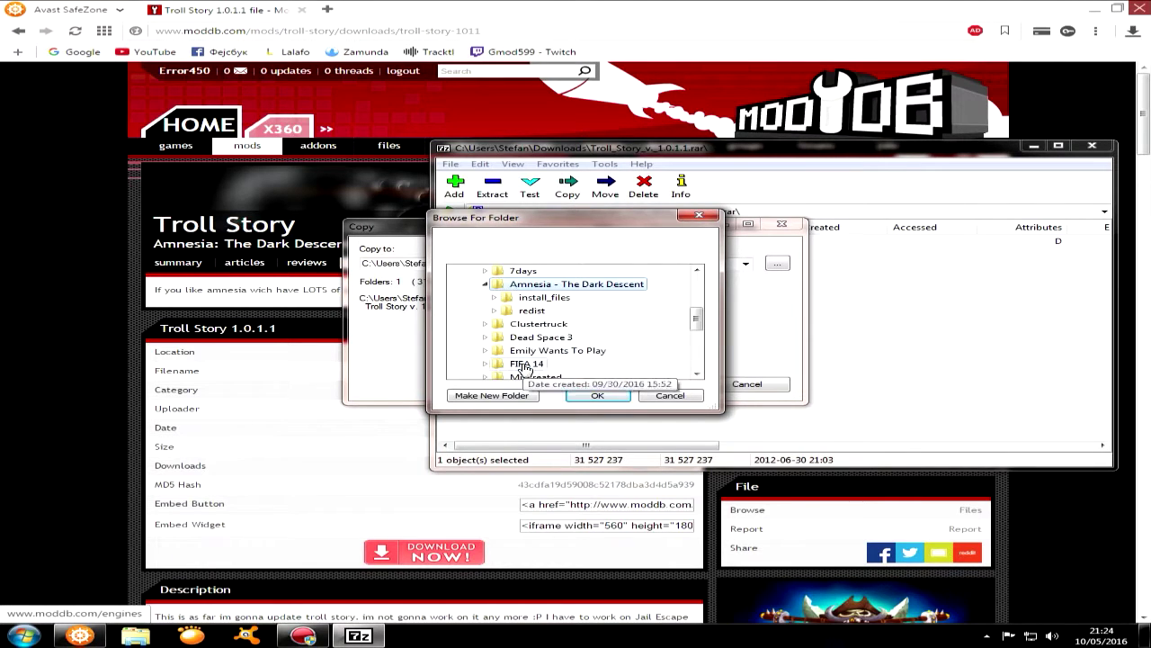
pyautogui.doubleClick(532, 311)
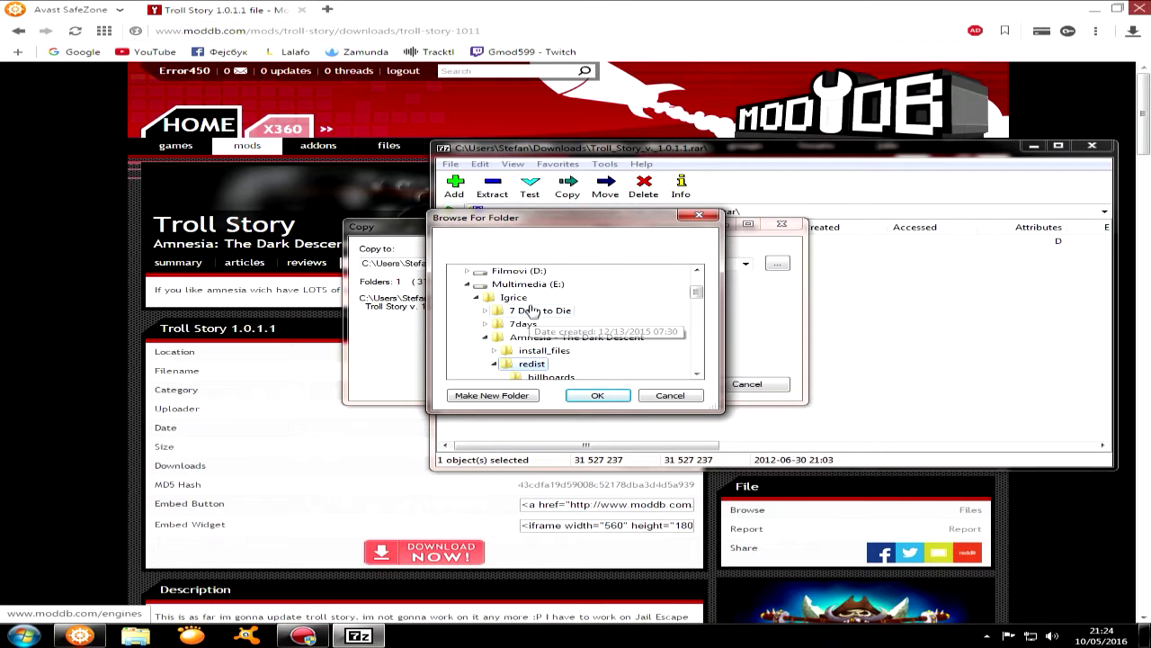
pyautogui.scroll(-4, 594, 351)
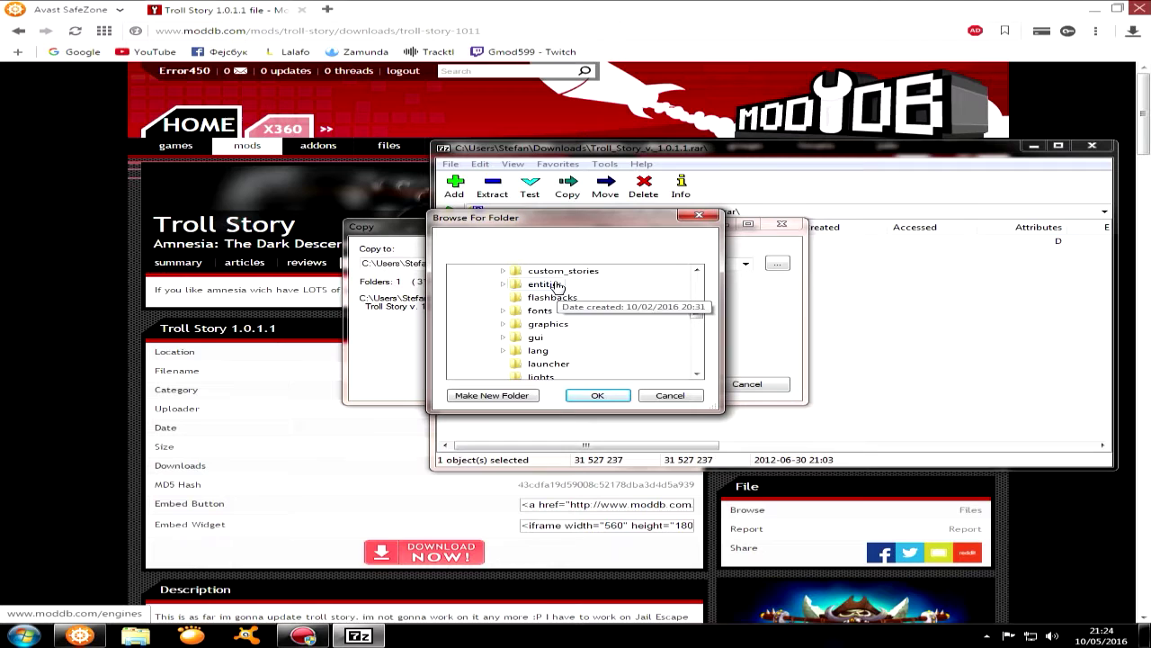
pyautogui.scroll(3, 594, 351)
pyautogui.doubleClick(594, 362)
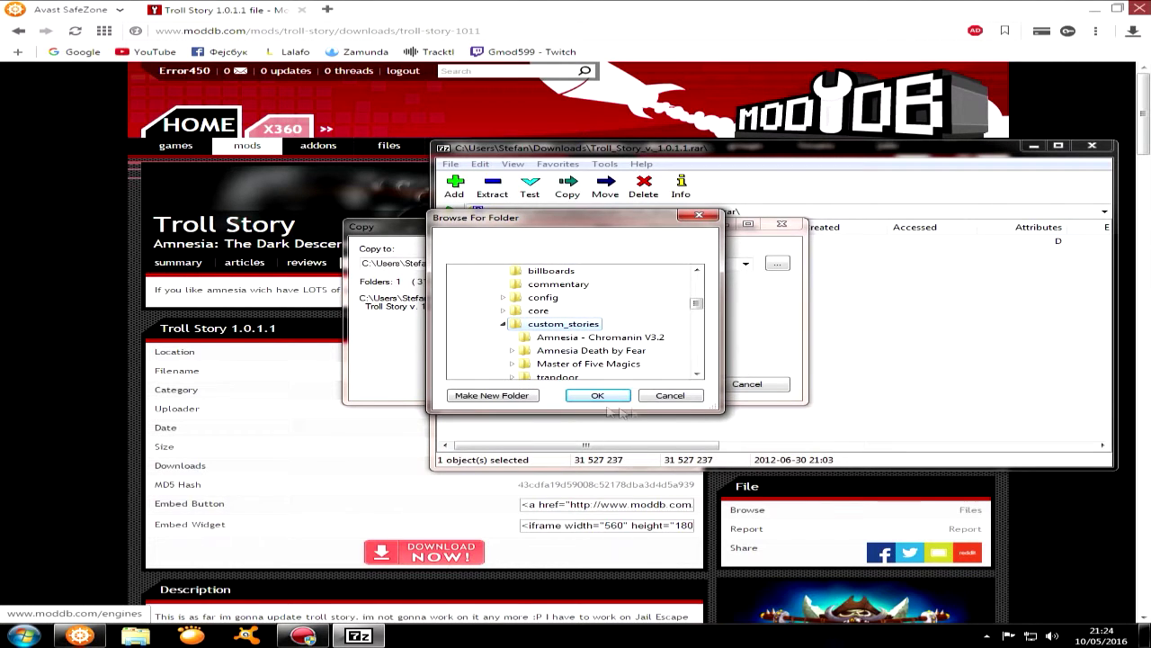
pyautogui.click(570, 397)
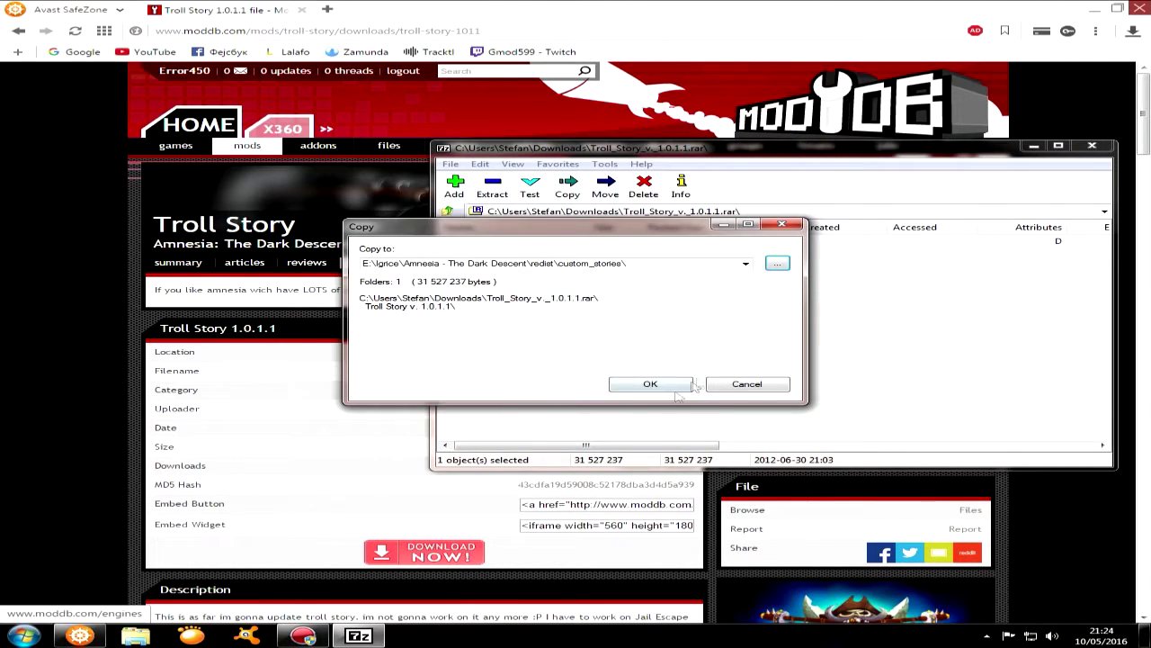
pyautogui.click(635, 380)
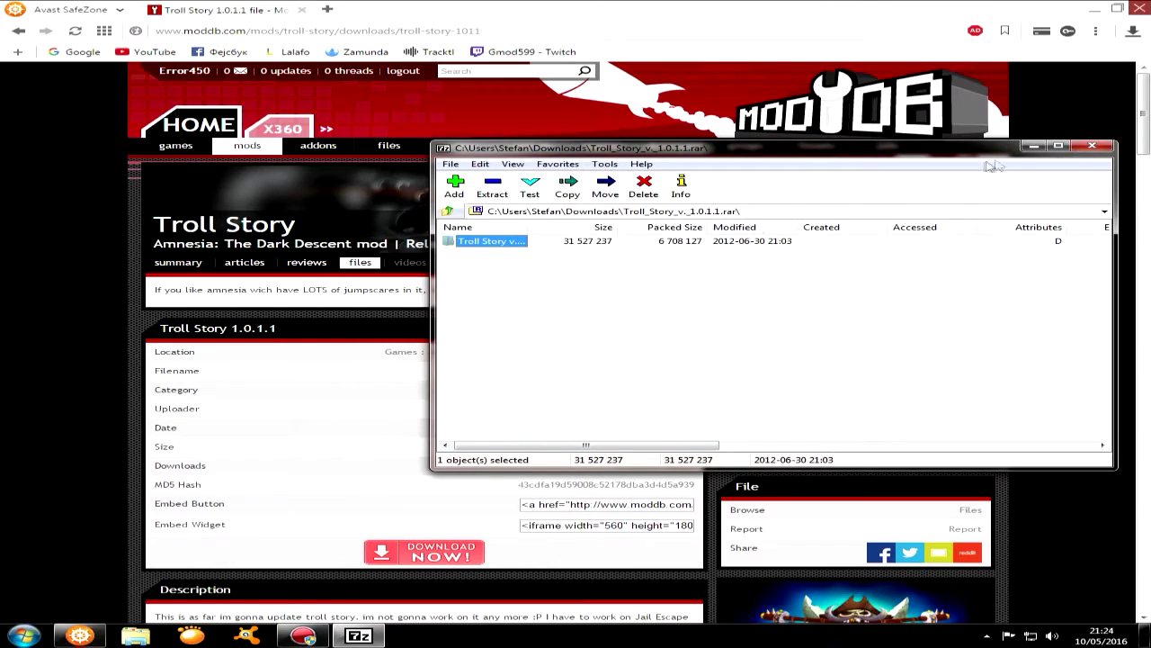
# Close 7-Zip, minimize the browser, refresh the desktop, and glance at the hidden tray icons
pyautogui.click(1092, 145)
pyautogui.click(1095, 8)
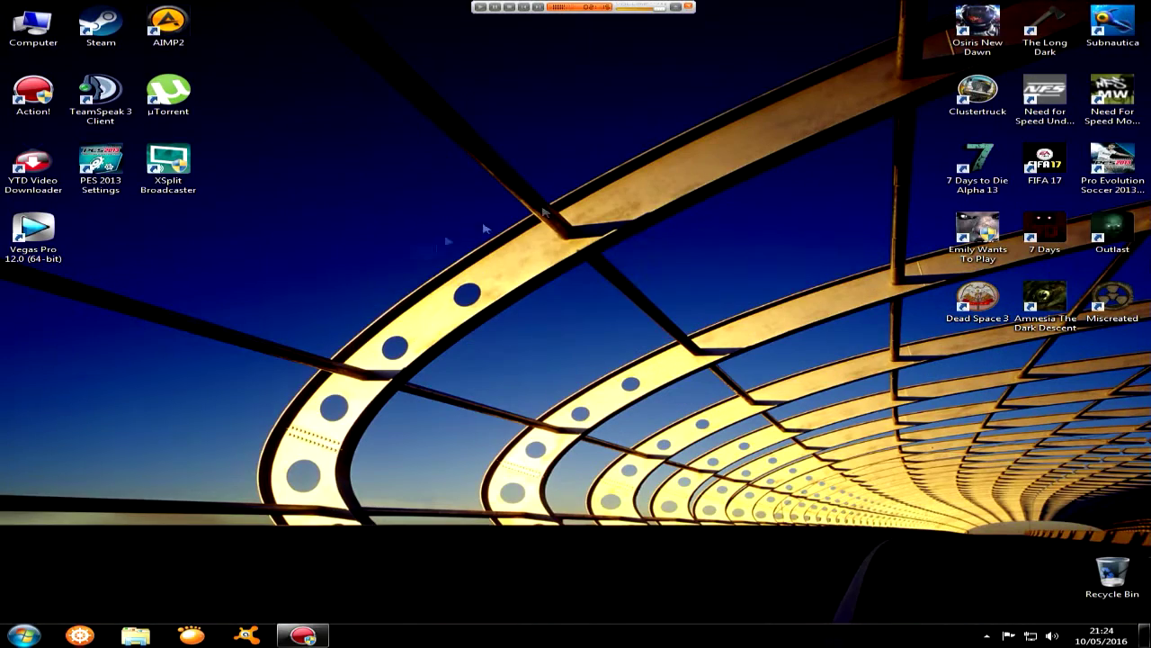
pyautogui.rightClick(615, 185)
pyautogui.click(638, 236)
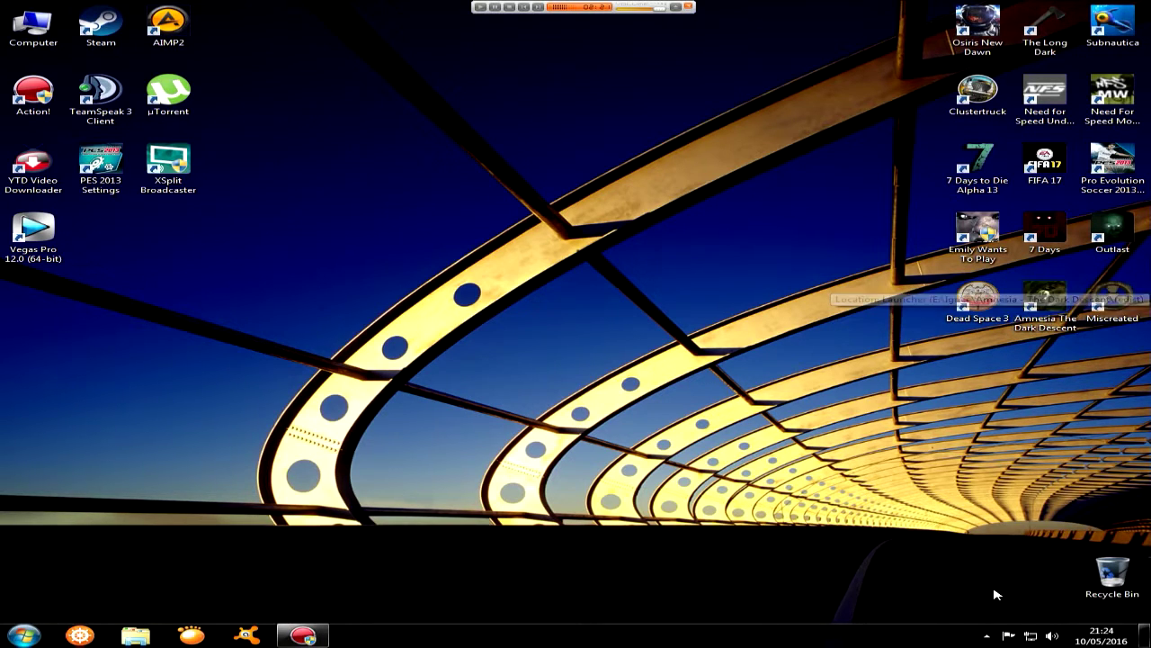
pyautogui.click(989, 635)
pyautogui.click(989, 636)
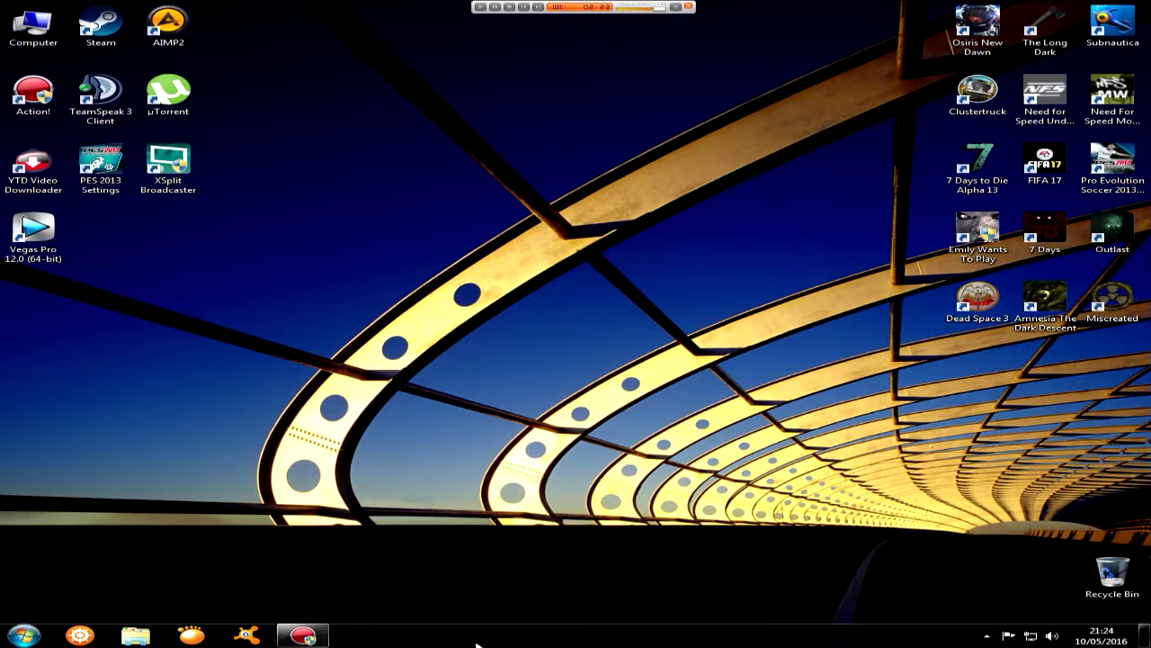
# Restore the Action! recorder window from the taskbar
pyautogui.click(302, 636)
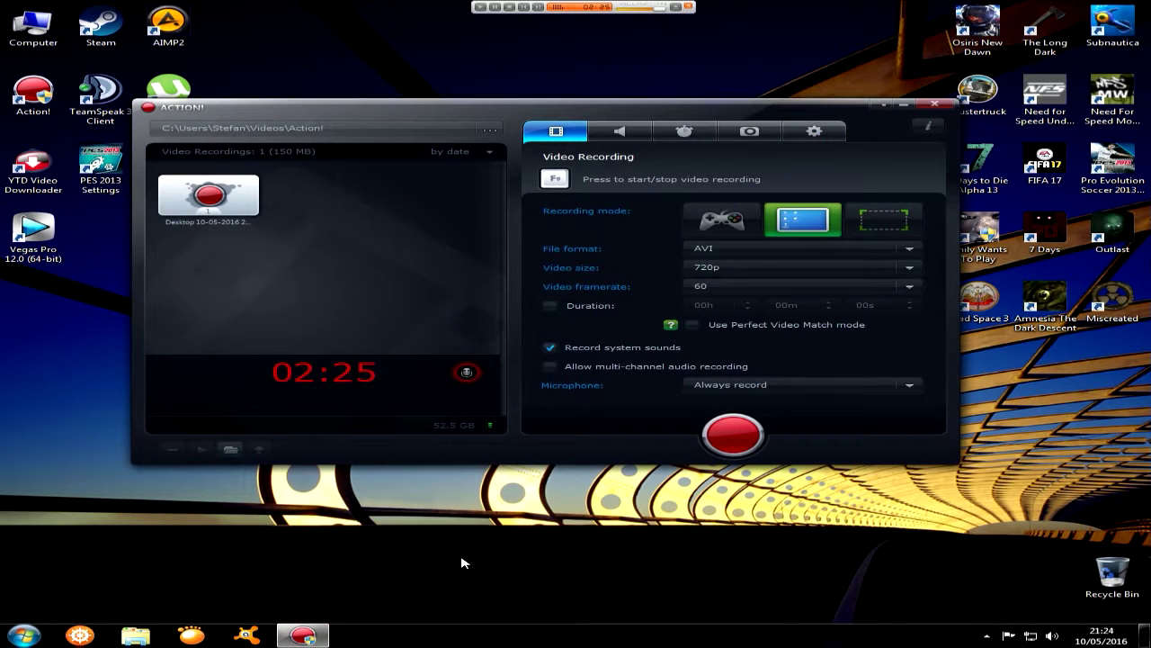